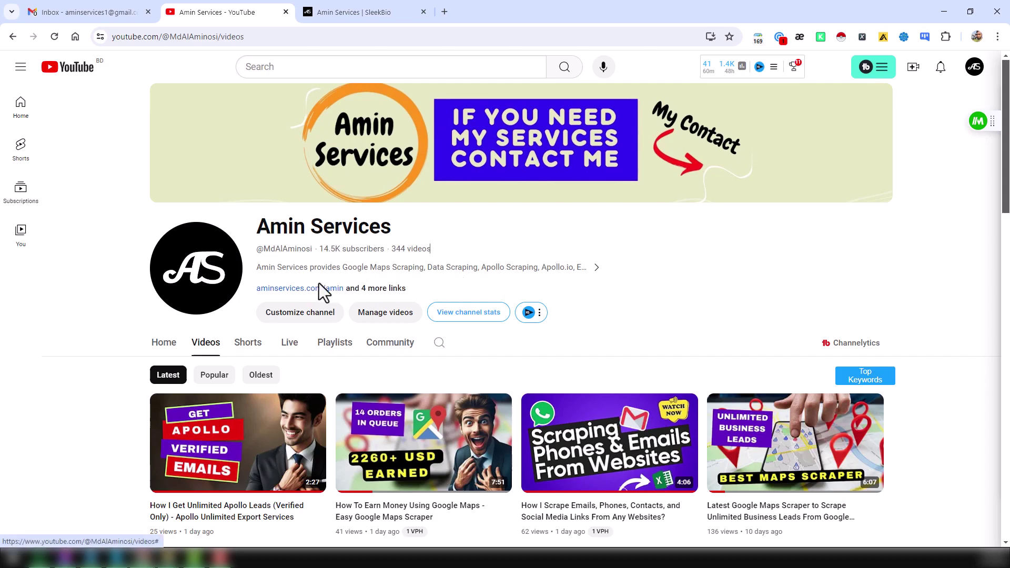
Step: Scroll the page and switch back to the channel's videos page in the browser
{"action": "scroll", "coordinate": [312, 291], "scroll_direction": "down", "scroll_amount": 2}
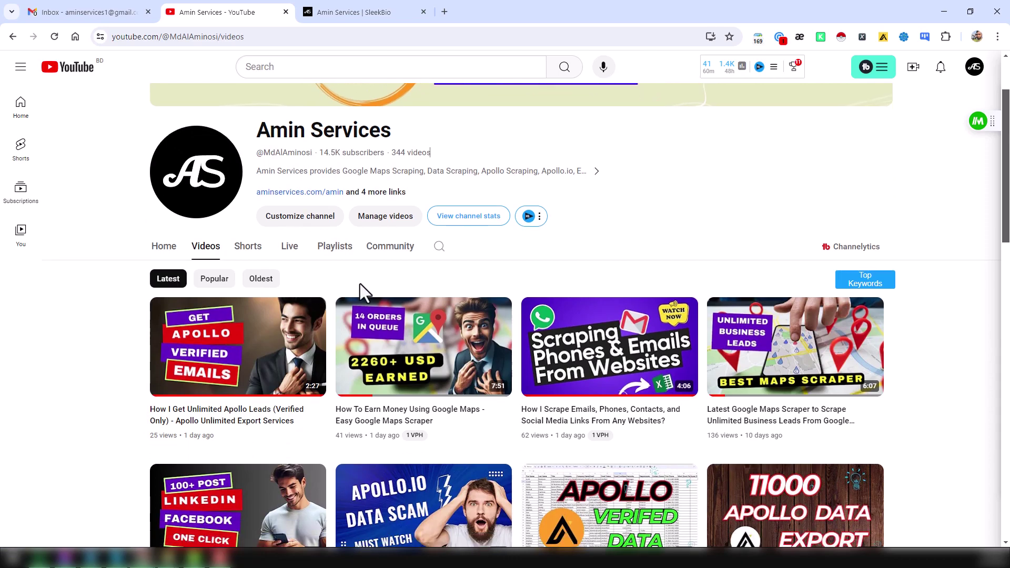
{"action": "scroll", "coordinate": [360, 290], "scroll_direction": "up", "scroll_amount": 2}
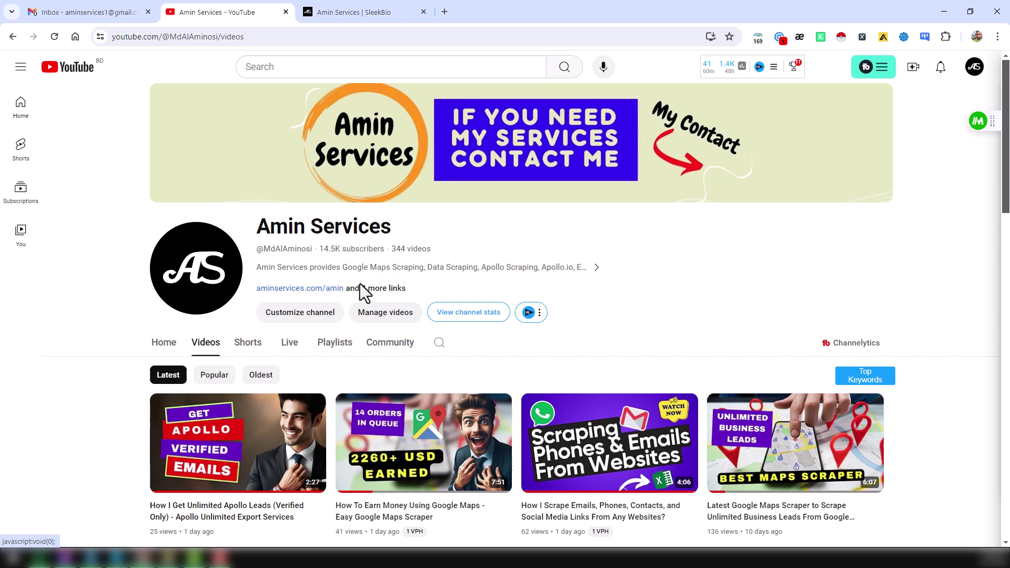
{"action": "key", "text": "ctrl+Tab"}
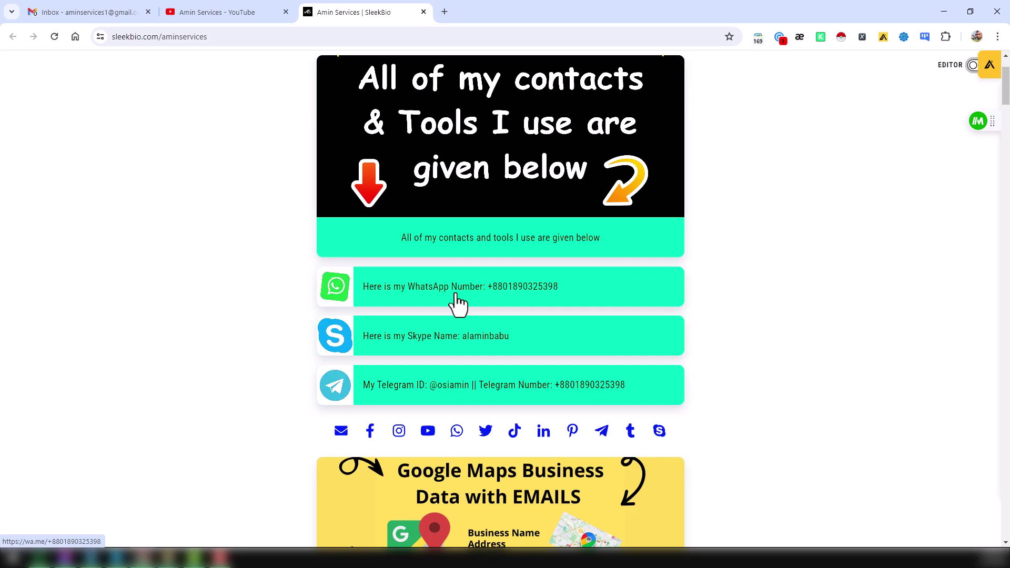
{"action": "left_click", "coordinate": [259, 12]}
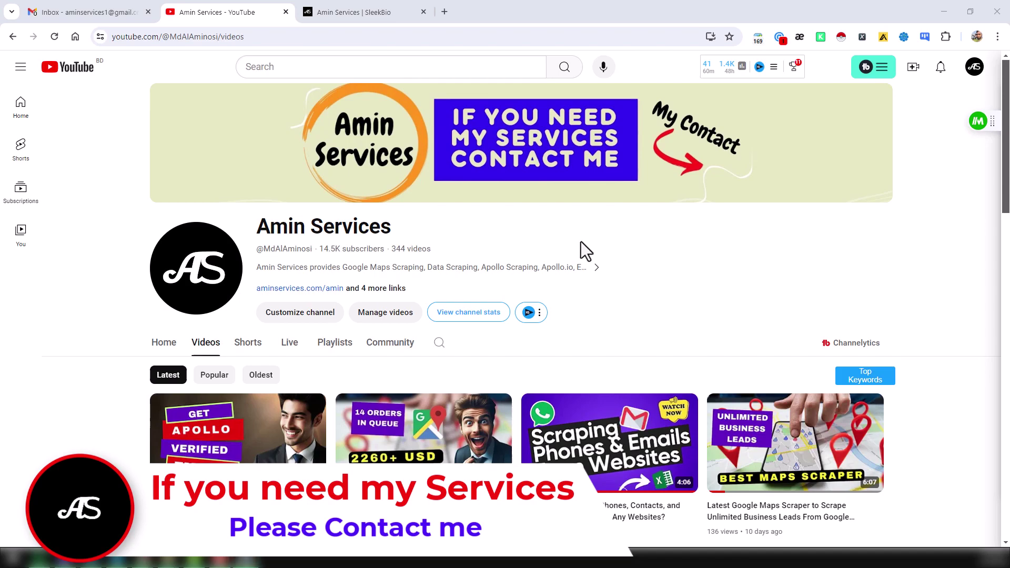
Step: Drag the GM Extractor window onto the screen, reposition it, and widen it to show the Email Id column
{"action": "left_click_drag", "start_coordinate": [1009, 186], "coordinate": [548, 131]}
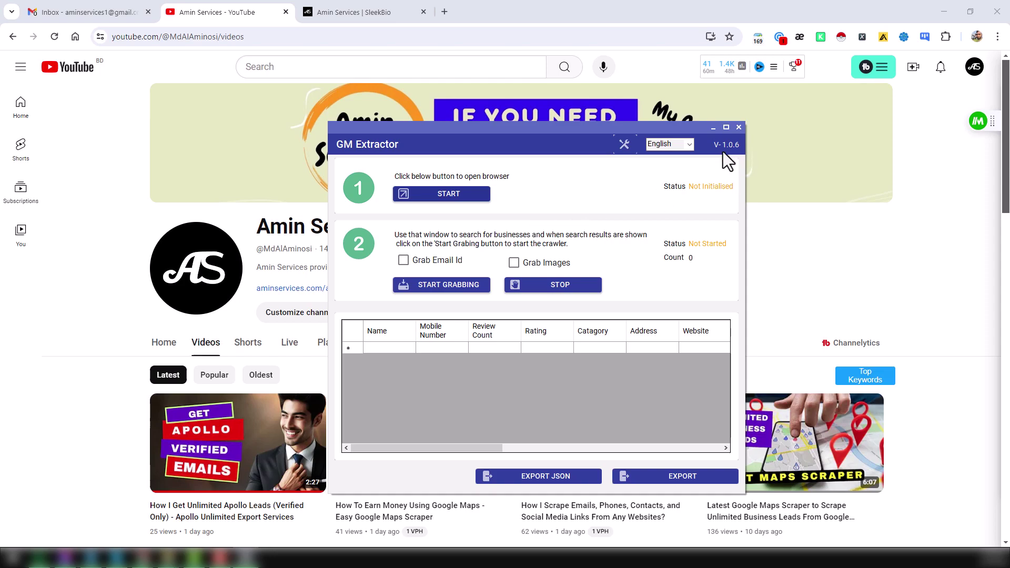
{"action": "left_click_drag", "start_coordinate": [570, 152], "coordinate": [696, 175]}
{"action": "mouse_move", "coordinate": [398, 478]}
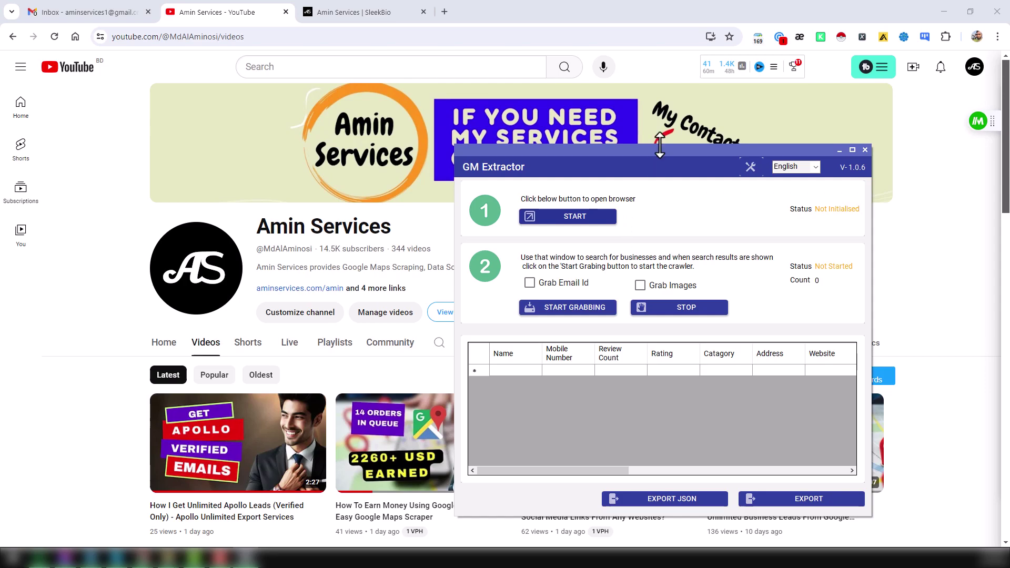
{"action": "left_click_drag", "start_coordinate": [660, 150], "coordinate": [453, 127]}
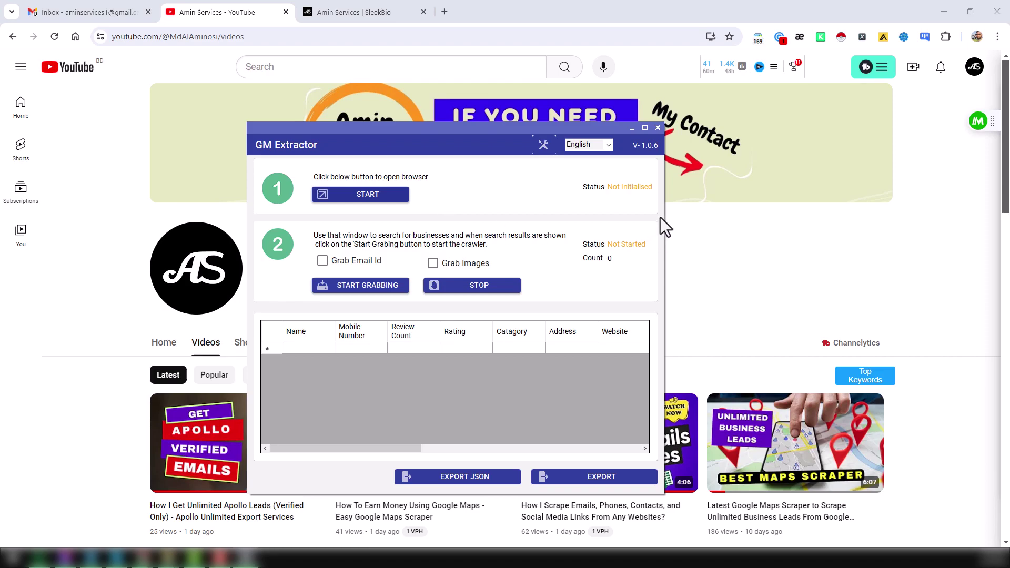
{"action": "left_click_drag", "start_coordinate": [664, 217], "coordinate": [714, 217]}
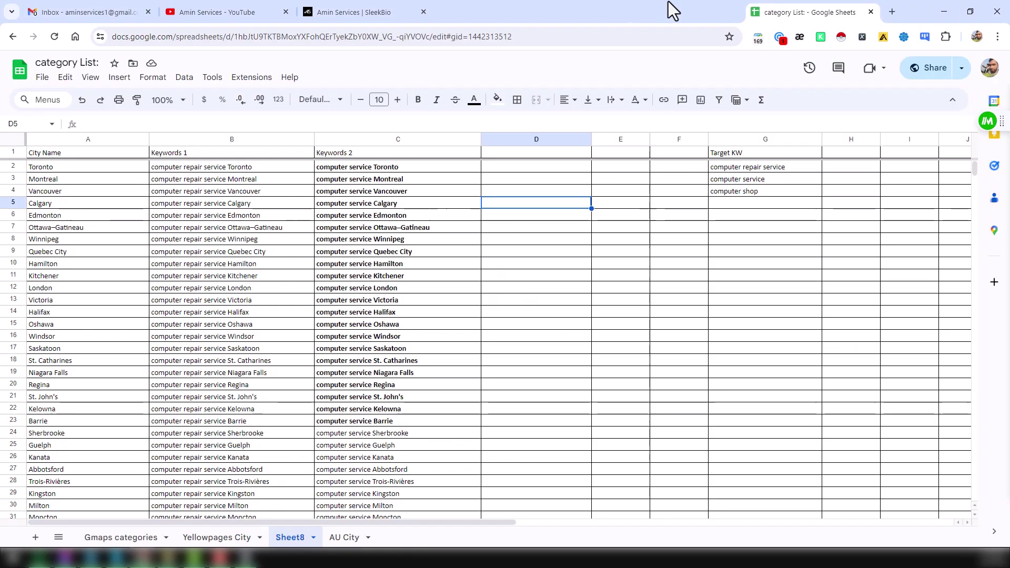
Step: Copy the 'computer service Toronto' keyword from C2 of the category List sheet, then bring GM Extractor forward
{"action": "left_click_drag", "start_coordinate": [668, 1], "coordinate": [602, 16]}
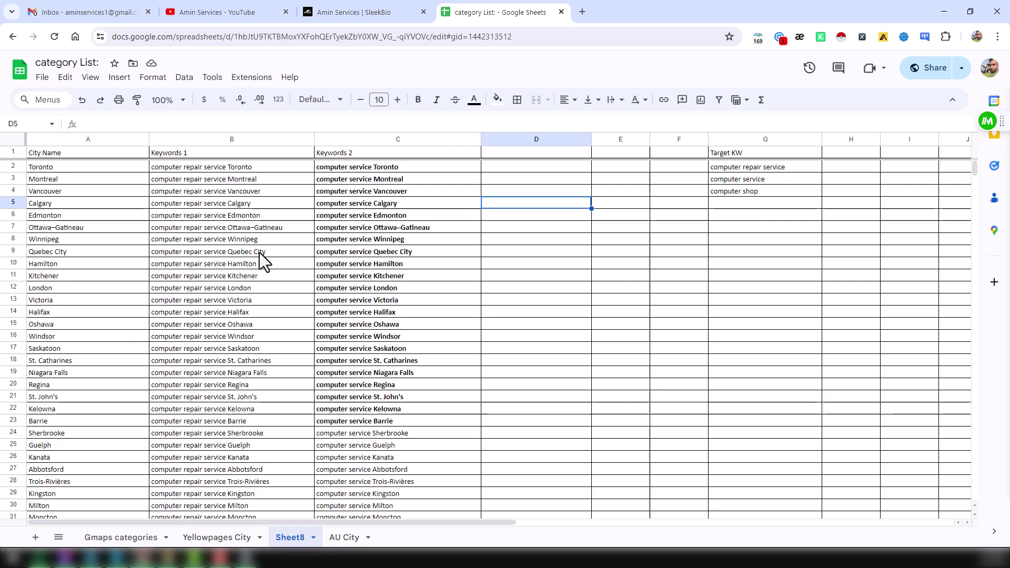
{"action": "left_click", "coordinate": [398, 170]}
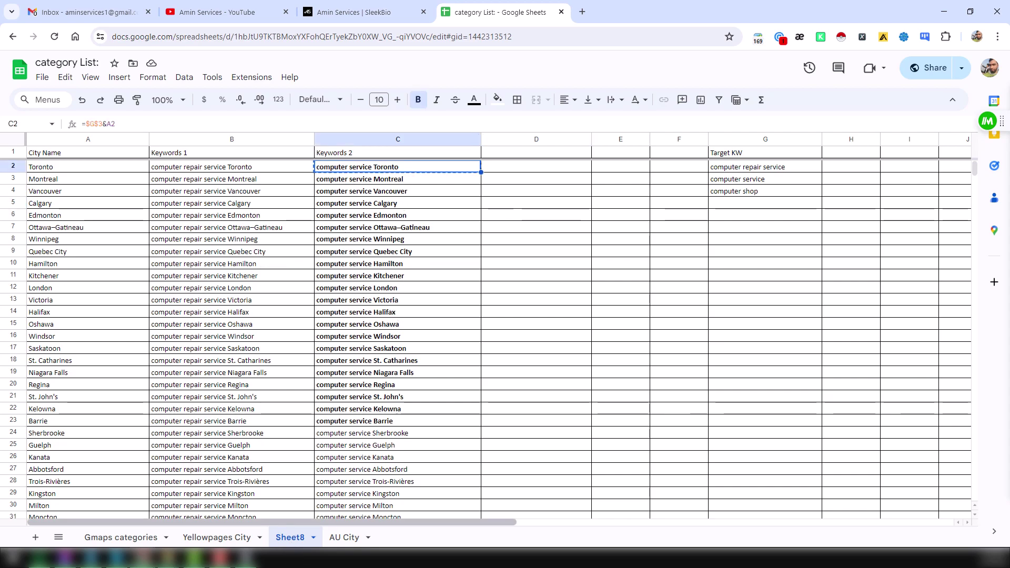
{"action": "left_click", "coordinate": [246, 557]}
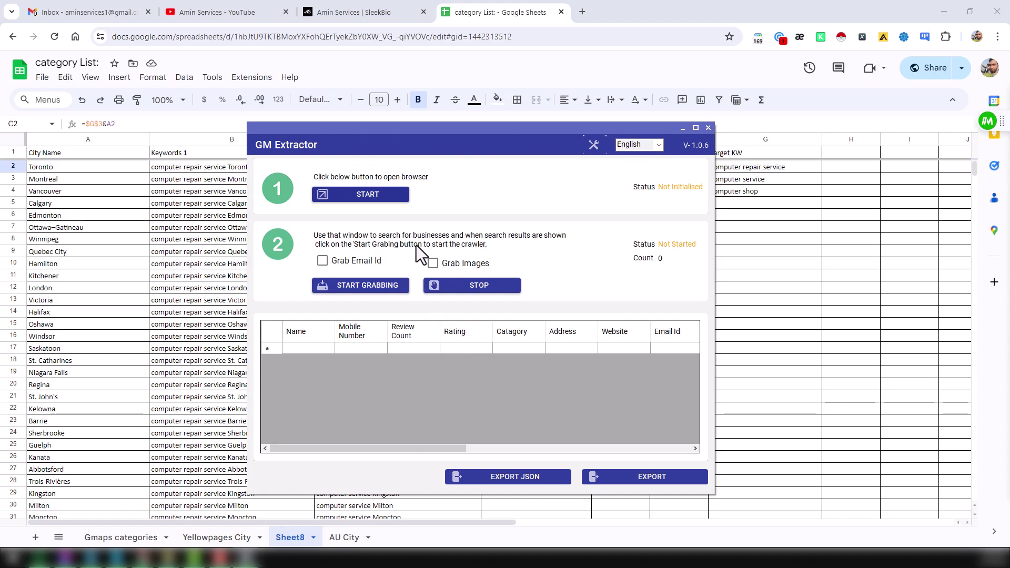
Step: Replace the prefilled Texas search term with 'computer service Toronto' and add it to the list
{"action": "left_click", "coordinate": [380, 198]}
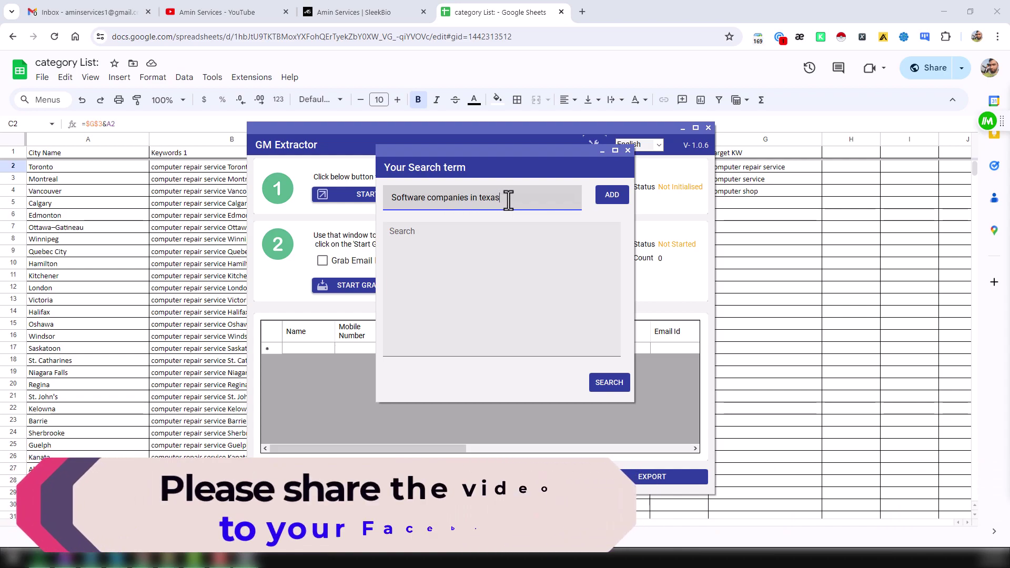
{"action": "key", "text": "ctrl+a"}
{"action": "key", "text": "BackSpace"}
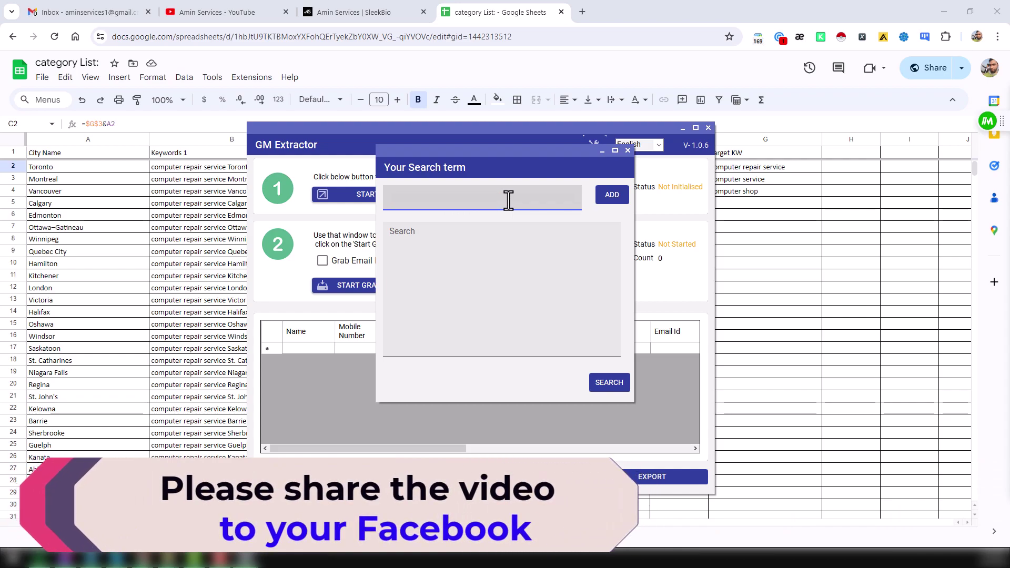
{"action": "type", "text": "computer service Toronto"}
{"action": "left_click", "coordinate": [607, 198]}
Step: Add 'computer service Montreal' from cell C3 to the search list and start the search
{"action": "left_click", "coordinate": [226, 263]}
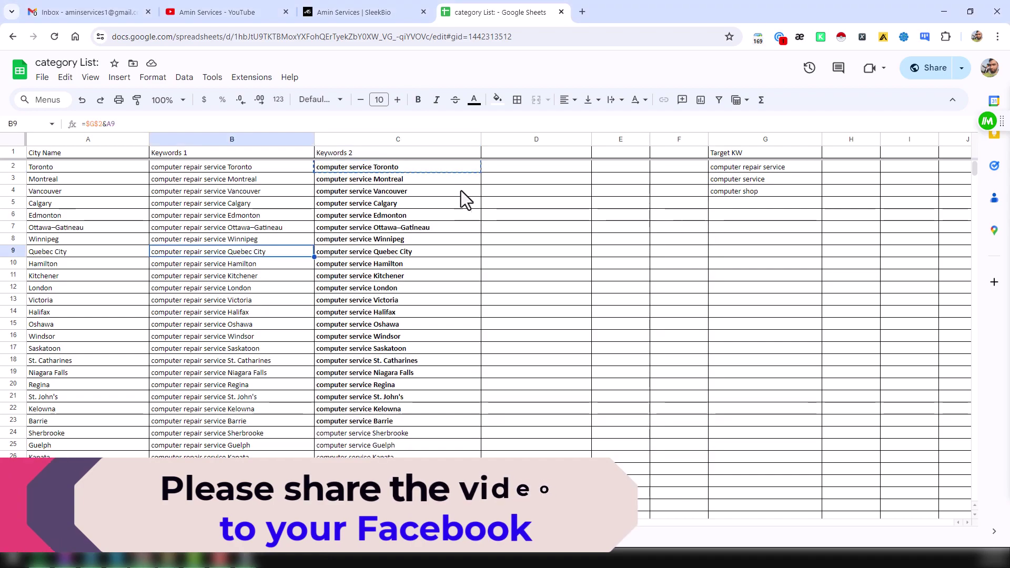
{"action": "left_click", "coordinate": [438, 181]}
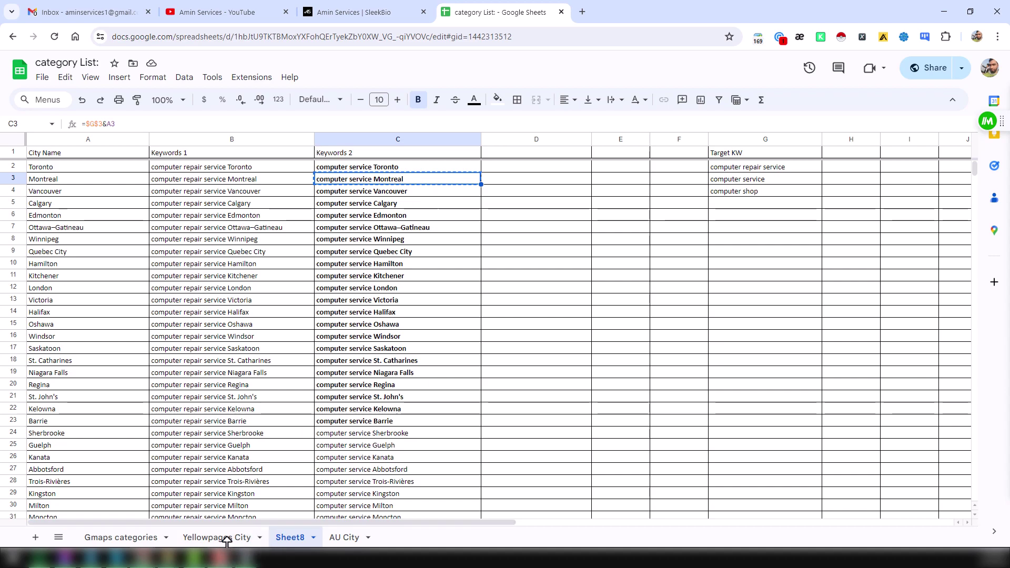
{"action": "left_click", "coordinate": [268, 512]}
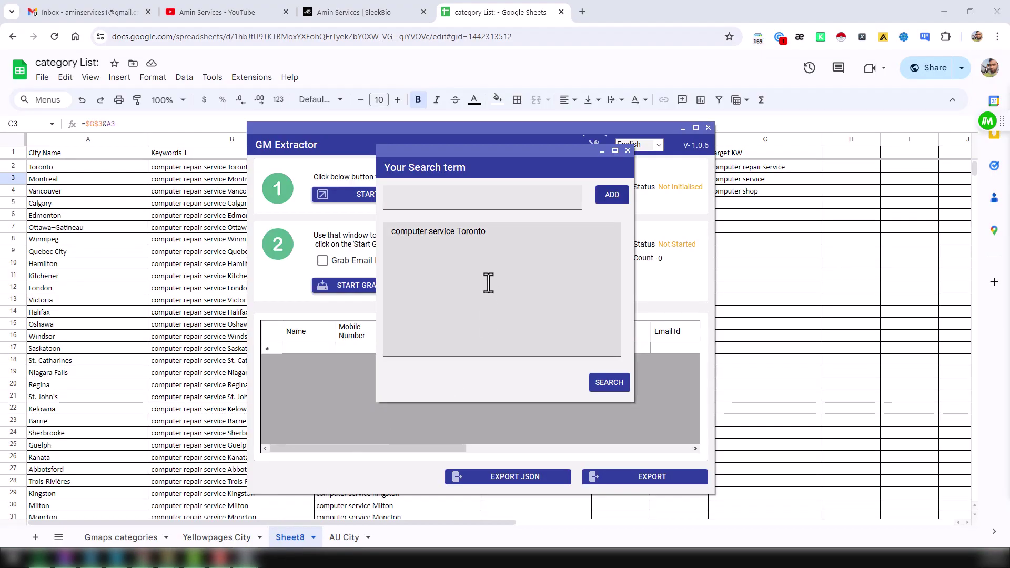
{"action": "left_click", "coordinate": [516, 191]}
{"action": "type", "text": "computer service Montreal"}
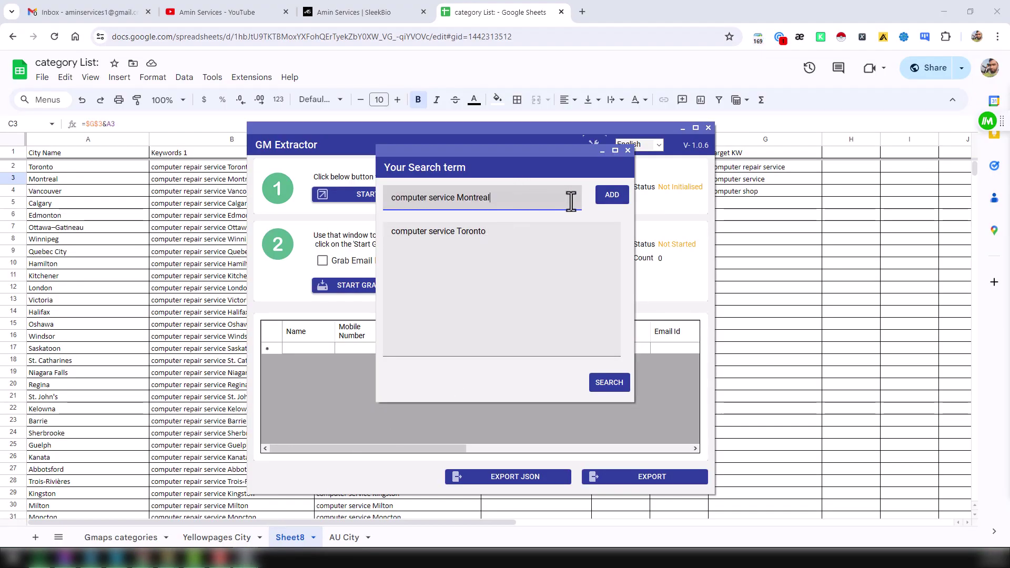
{"action": "left_click", "coordinate": [613, 194]}
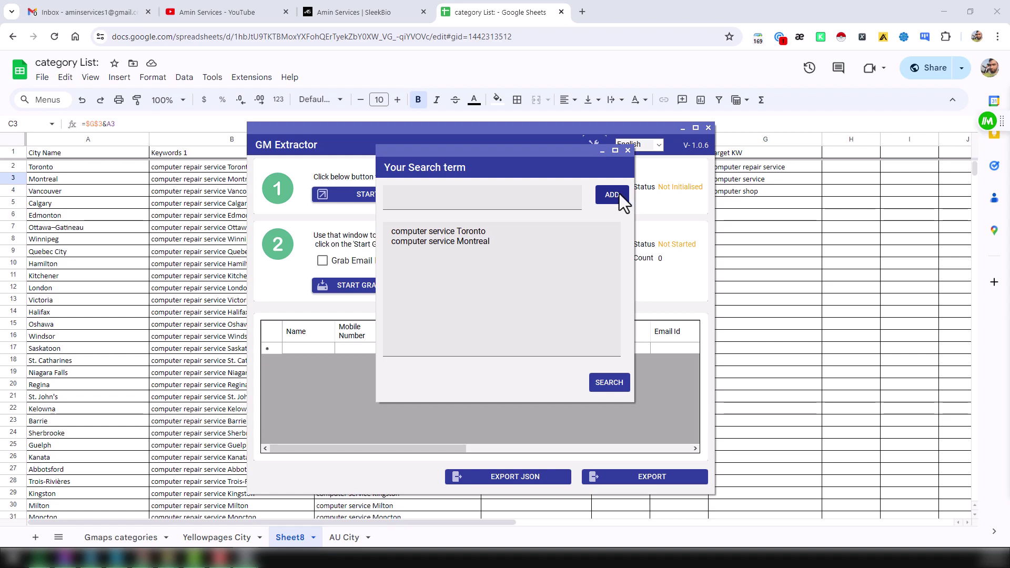
{"action": "left_click", "coordinate": [613, 383]}
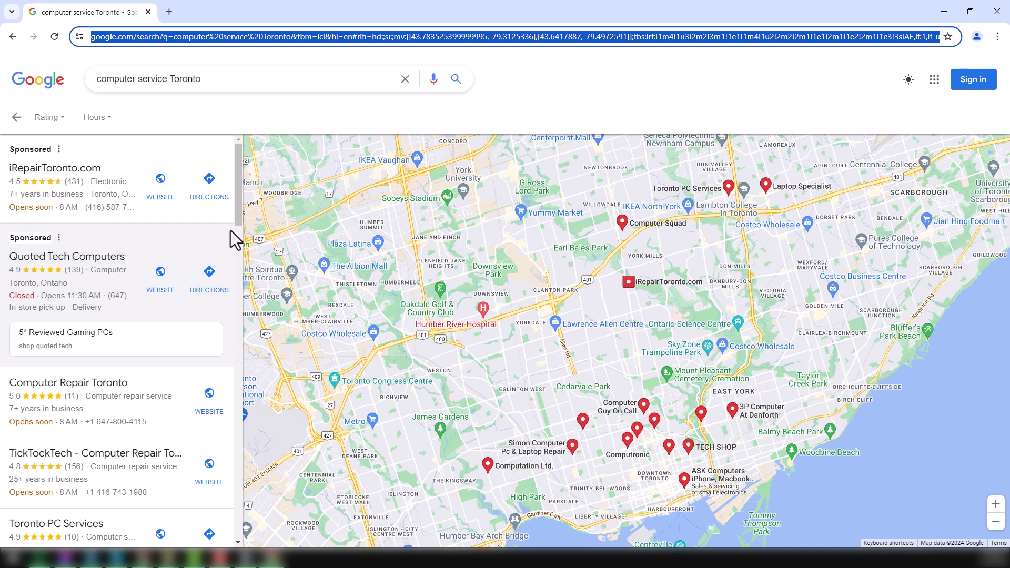
Step: Enable both Grab Email Id and Grab Images in GM Extractor
{"action": "left_click", "coordinate": [251, 562]}
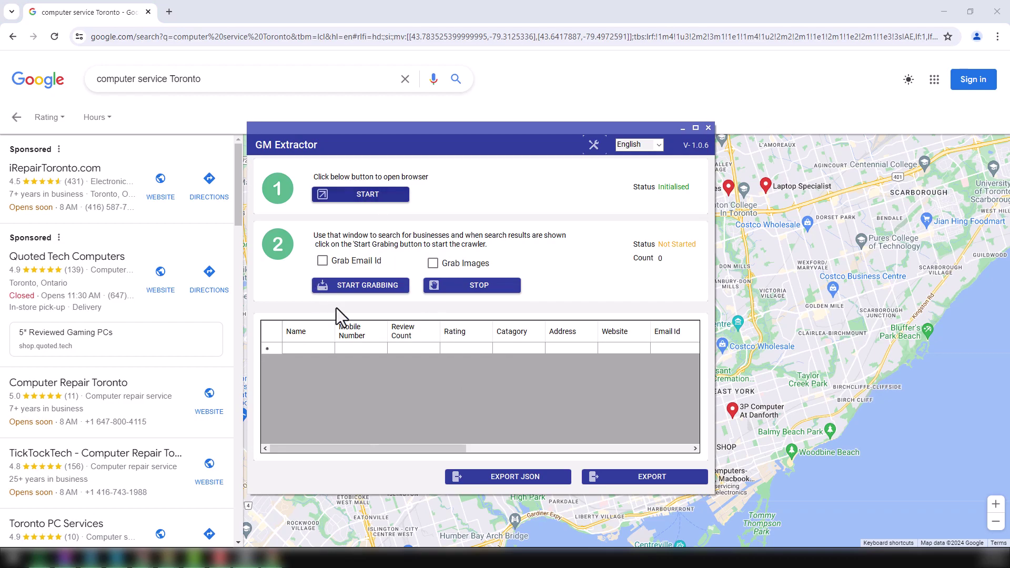
{"action": "left_click", "coordinate": [322, 261]}
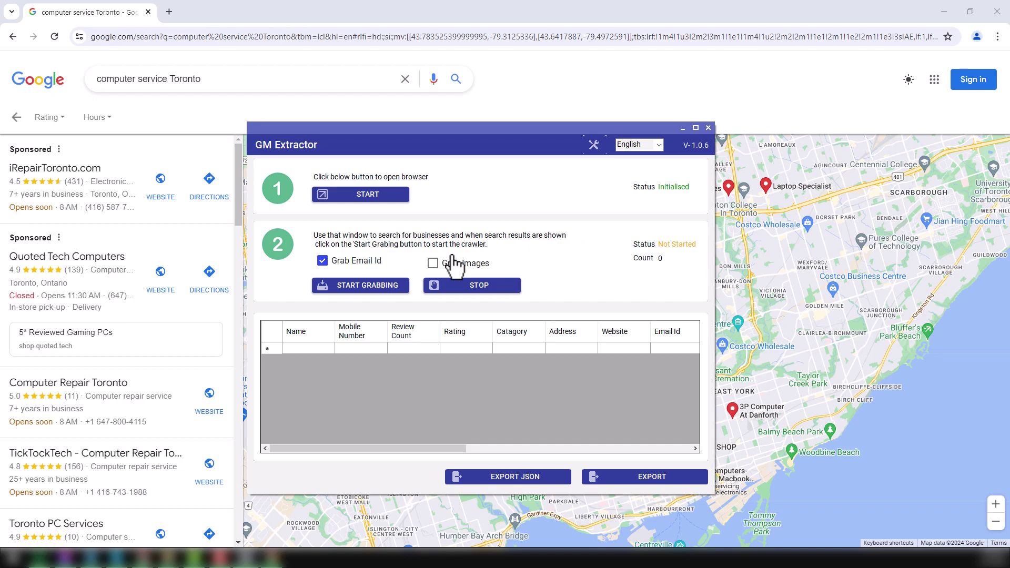
{"action": "left_click", "coordinate": [432, 263]}
Step: Scrape the Toronto listings, widening the window to show Website and Email Id, then stop at 6 records
{"action": "left_click", "coordinate": [386, 285]}
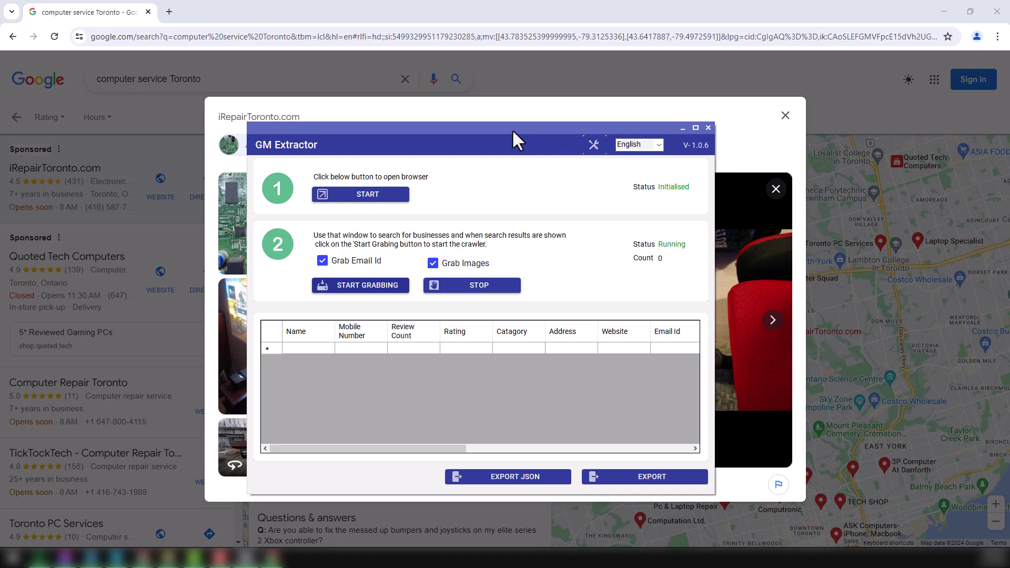
{"action": "left_click_drag", "start_coordinate": [512, 128], "coordinate": [871, 129]}
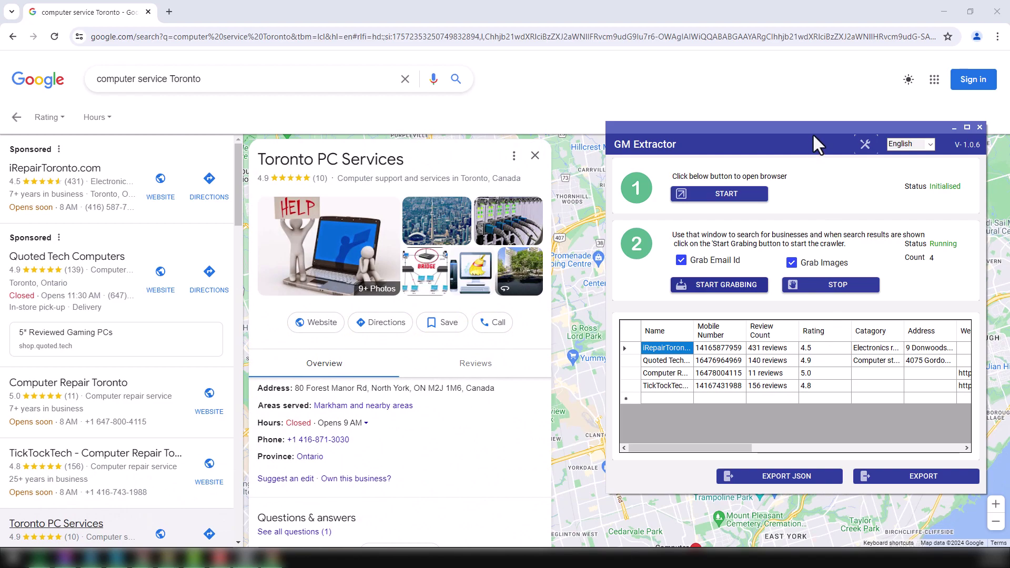
{"action": "left_click_drag", "start_coordinate": [812, 130], "coordinate": [677, 124]}
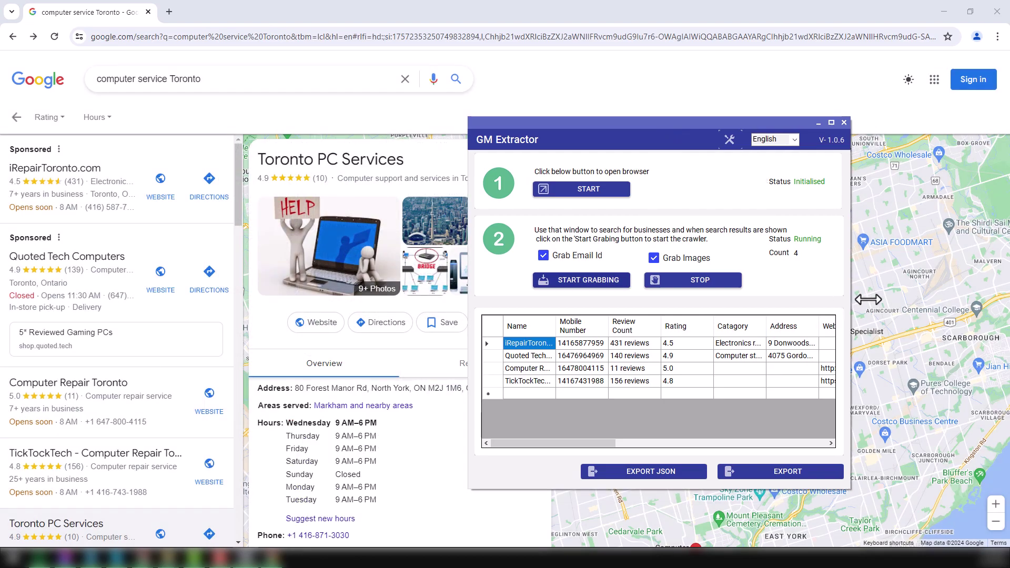
{"action": "left_click_drag", "start_coordinate": [847, 295], "coordinate": [968, 302]}
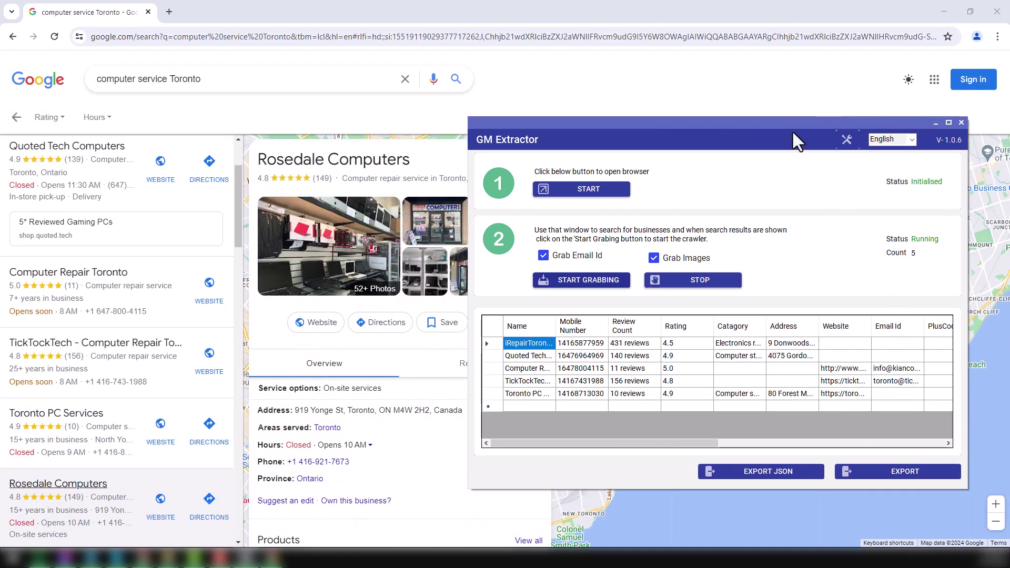
{"action": "left_click_drag", "start_coordinate": [770, 131], "coordinate": [583, 126]}
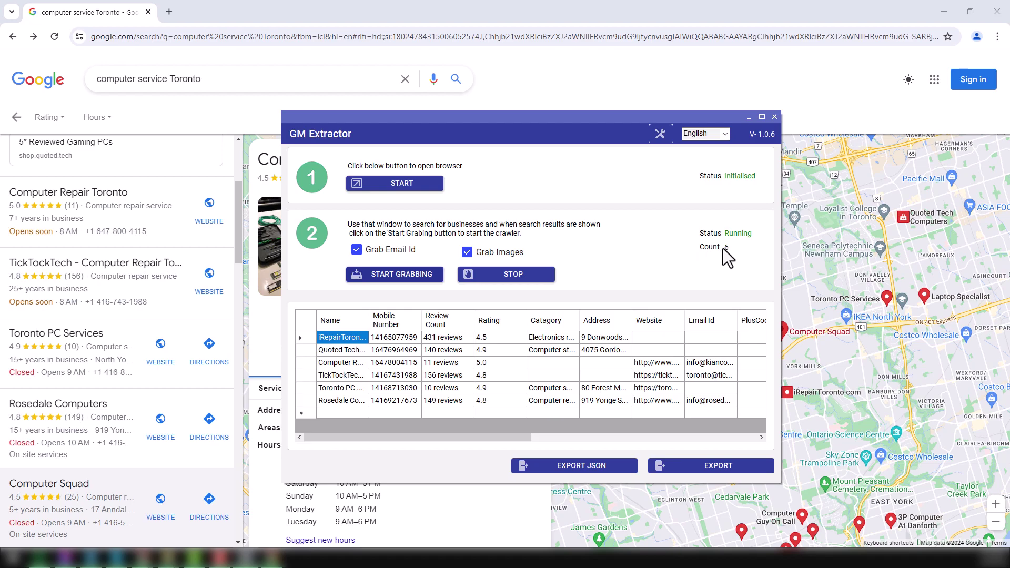
{"action": "left_click", "coordinate": [518, 280]}
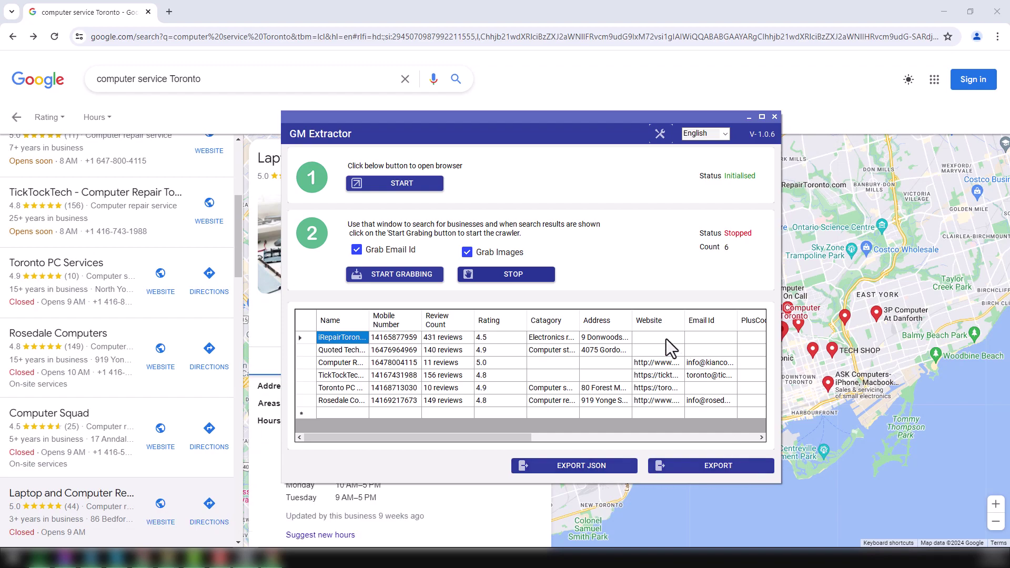
Step: Export the six records to Downloads as GMapData.xlsx, overwriting the existing file
{"action": "left_click", "coordinate": [720, 463]}
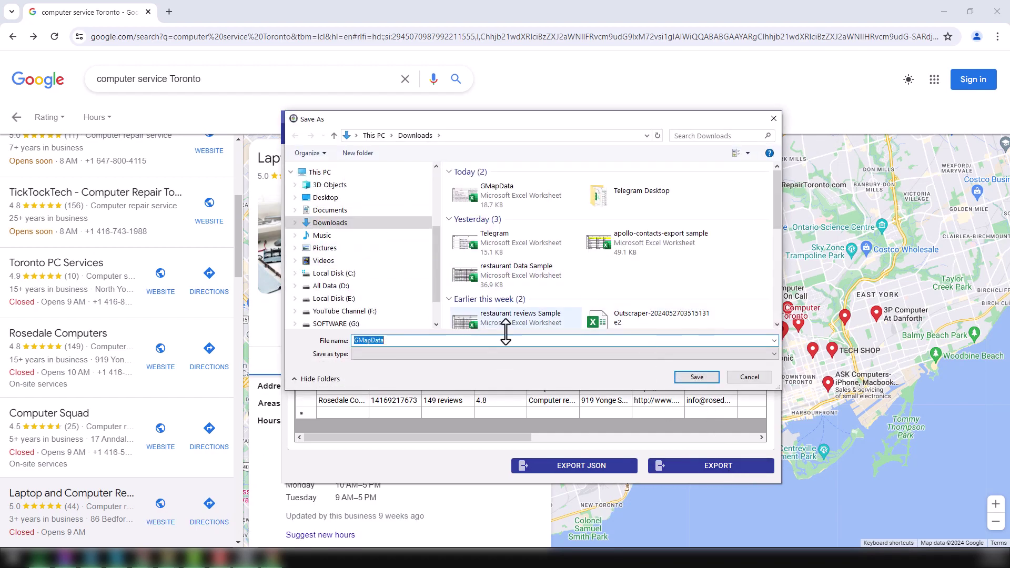
{"action": "left_click", "coordinate": [699, 377]}
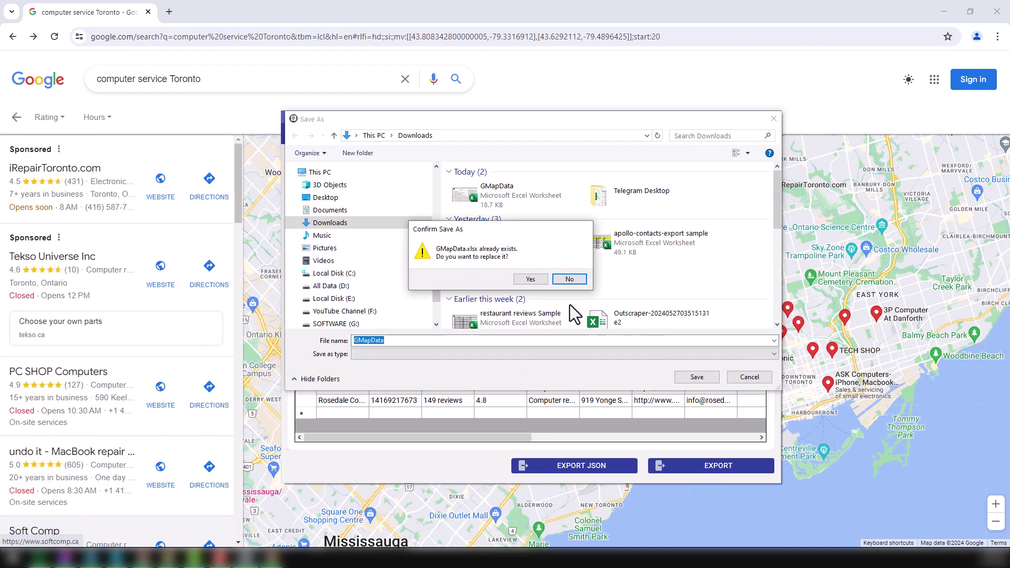
{"action": "left_click", "coordinate": [538, 280]}
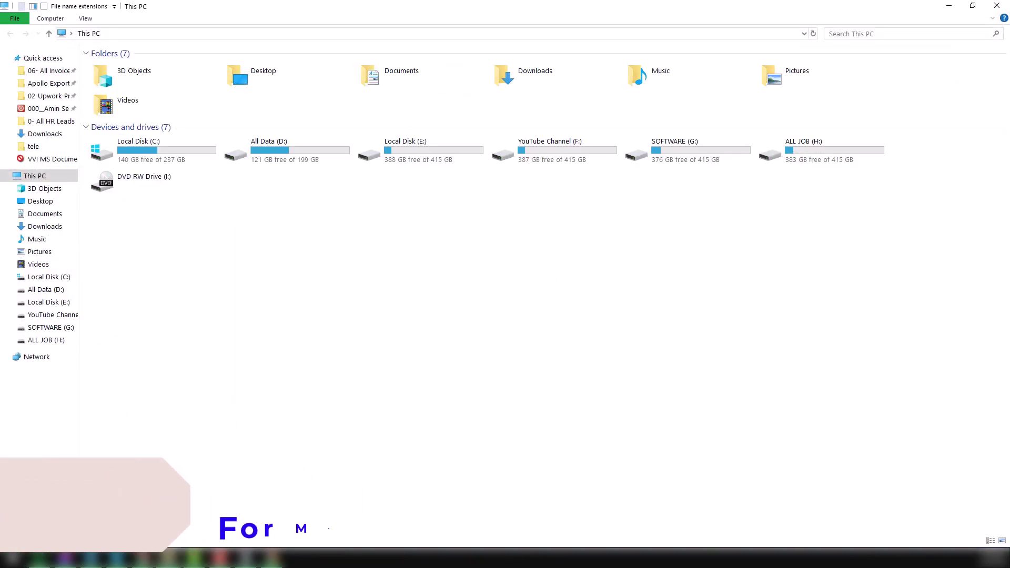
Step: Open the Downloads folder, refresh its listing, and open the GMapData workbook
{"action": "double_click", "coordinate": [548, 80]}
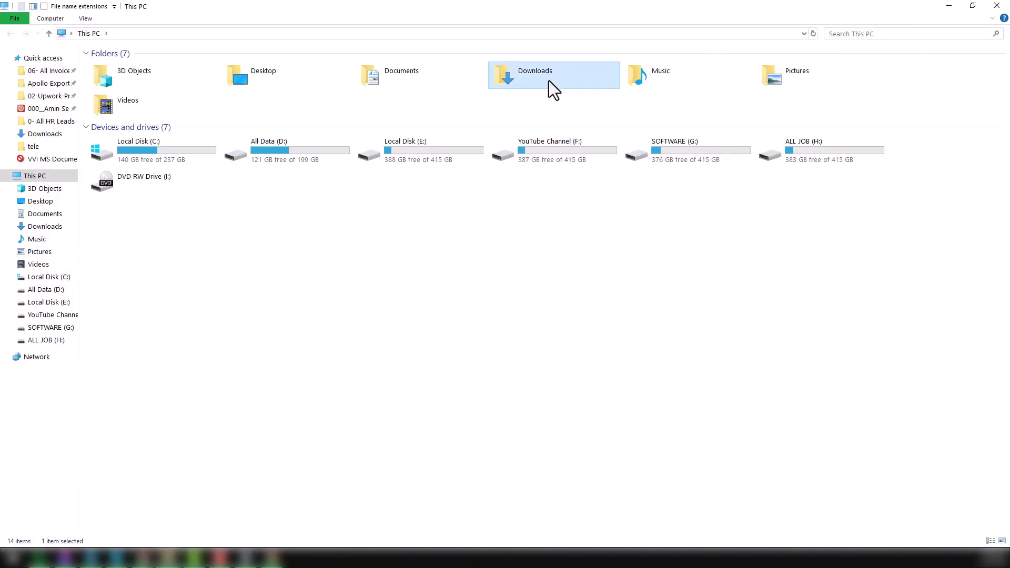
{"action": "right_click", "coordinate": [282, 203]}
{"action": "left_click", "coordinate": [331, 247]}
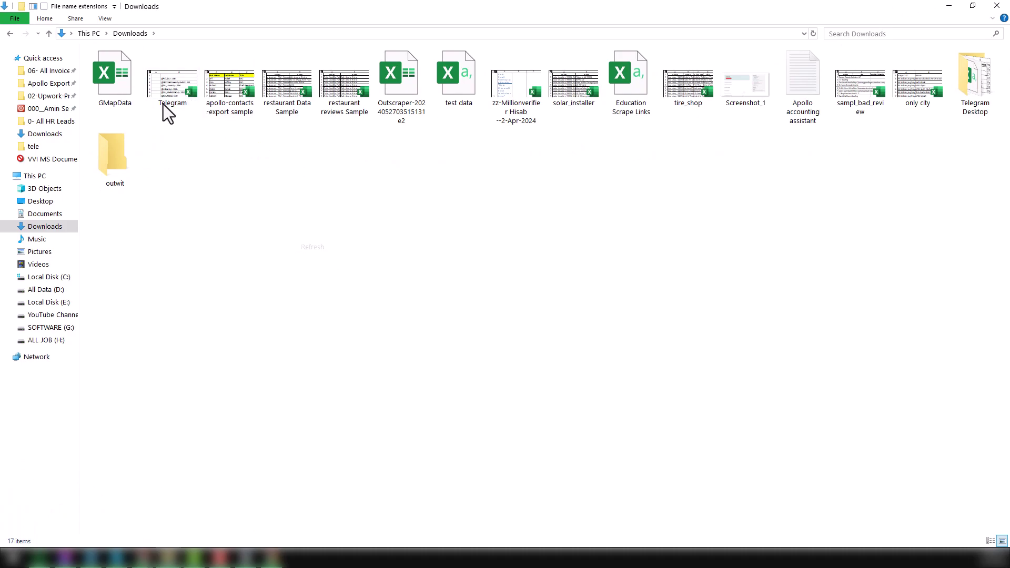
{"action": "double_click", "coordinate": [112, 79]}
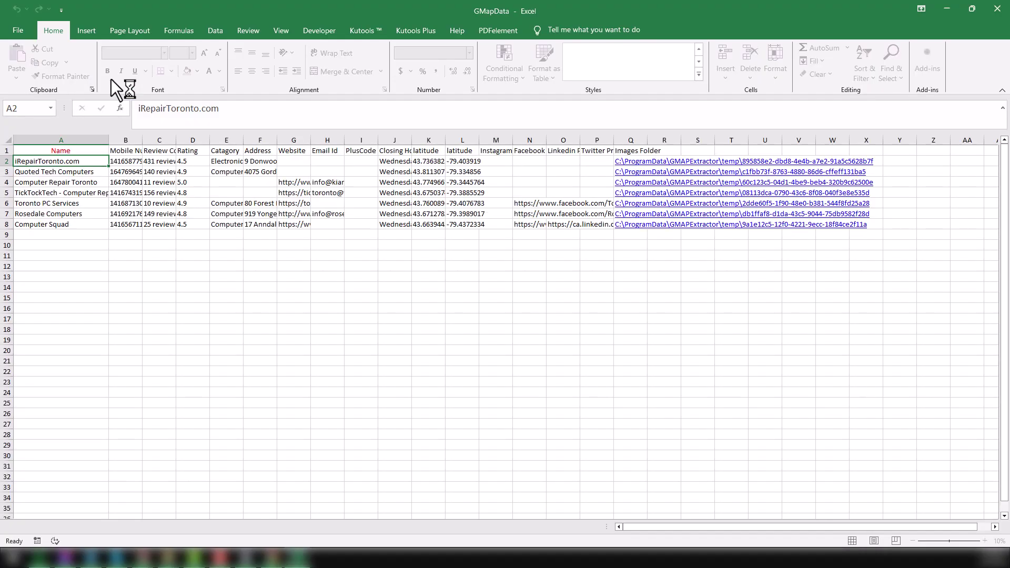
Step: Apply All Borders to the whole GMapData sheet and widen all columns equally
{"action": "left_click", "coordinate": [8, 140]}
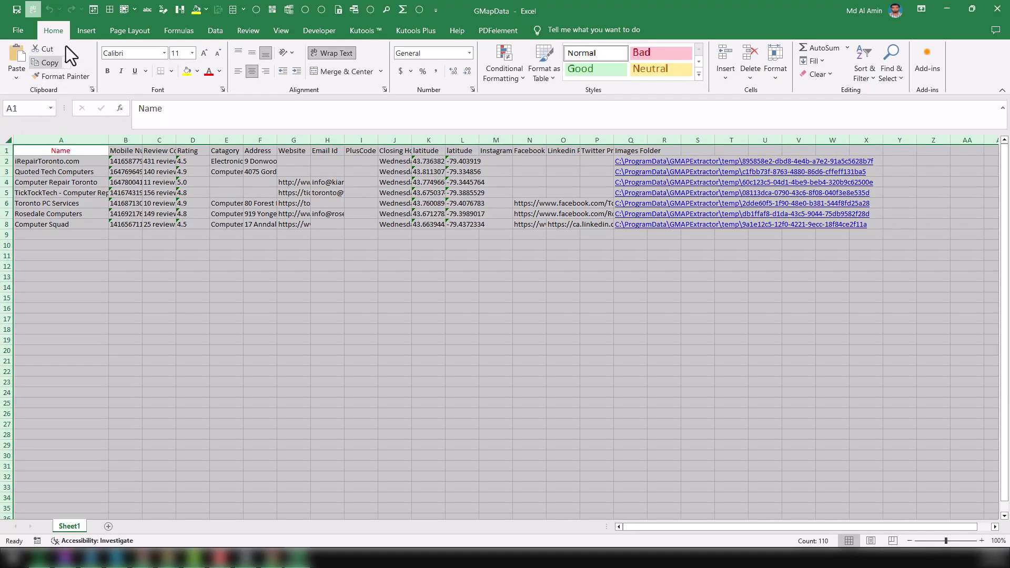
{"action": "left_click", "coordinate": [109, 9]}
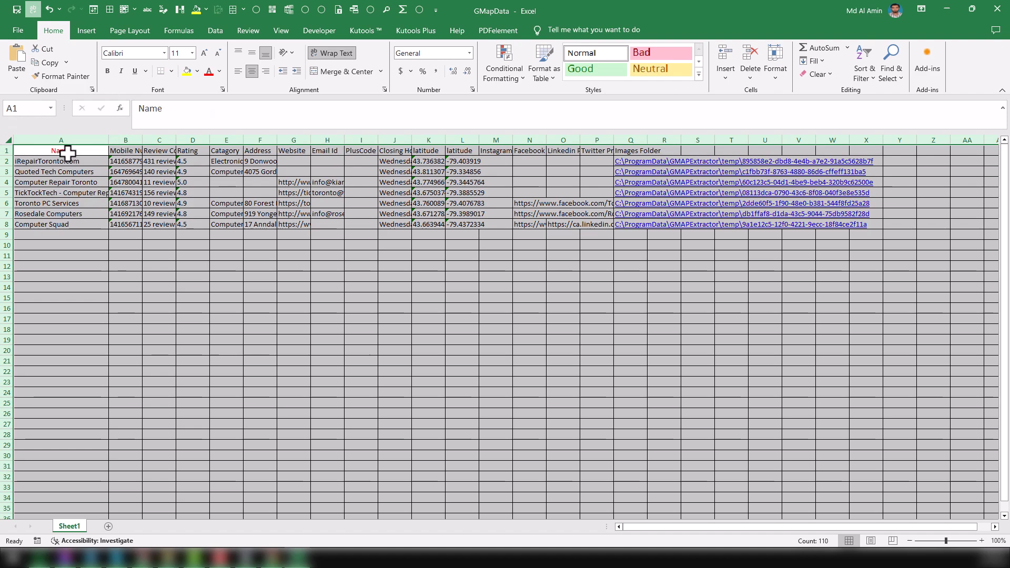
{"action": "left_click_drag", "start_coordinate": [143, 140], "coordinate": [155, 140]}
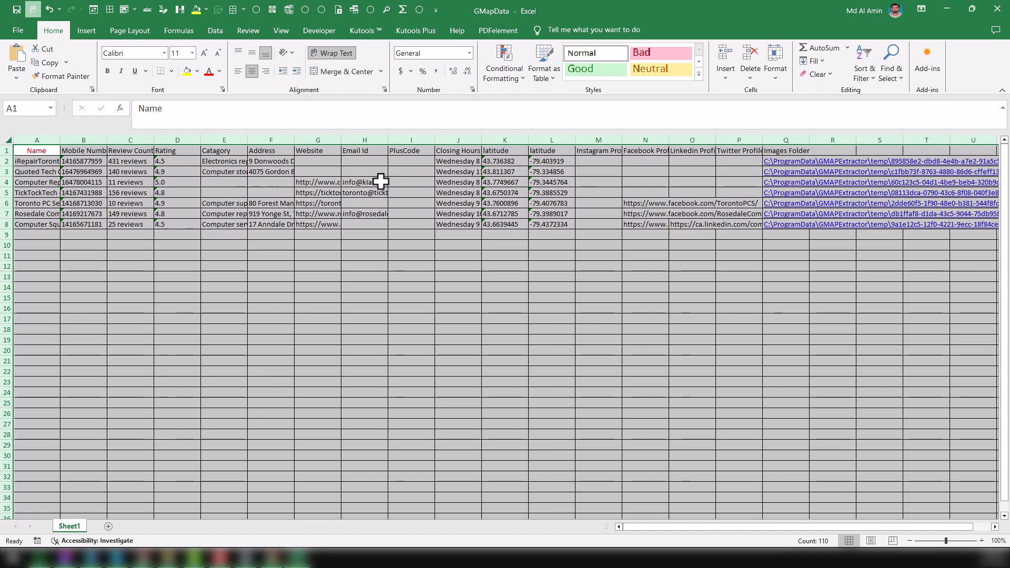
Step: Check the scraped email in H4, then copy the image folder path from Q2
{"action": "left_click", "coordinate": [382, 183]}
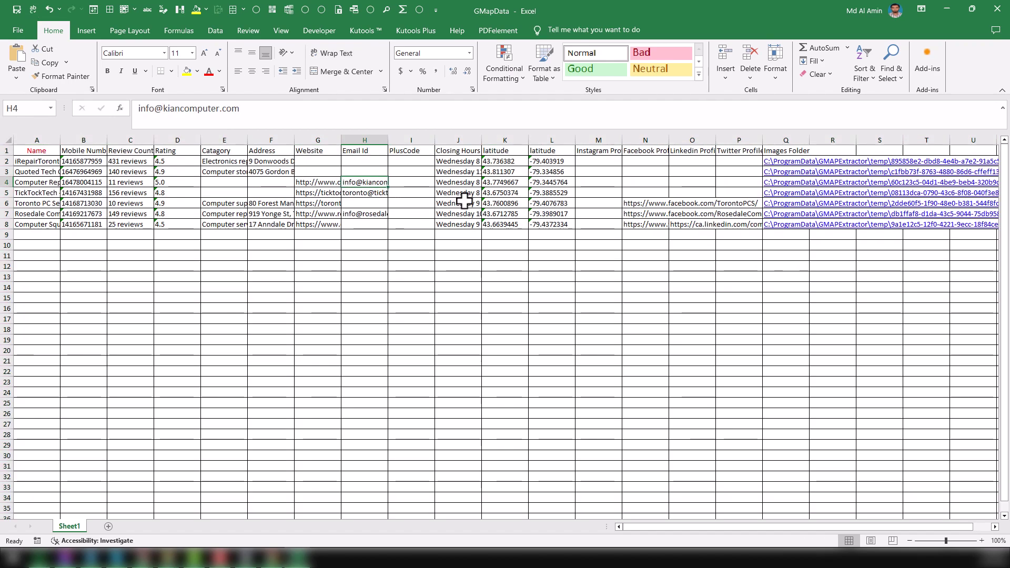
{"action": "left_click", "coordinate": [732, 157]}
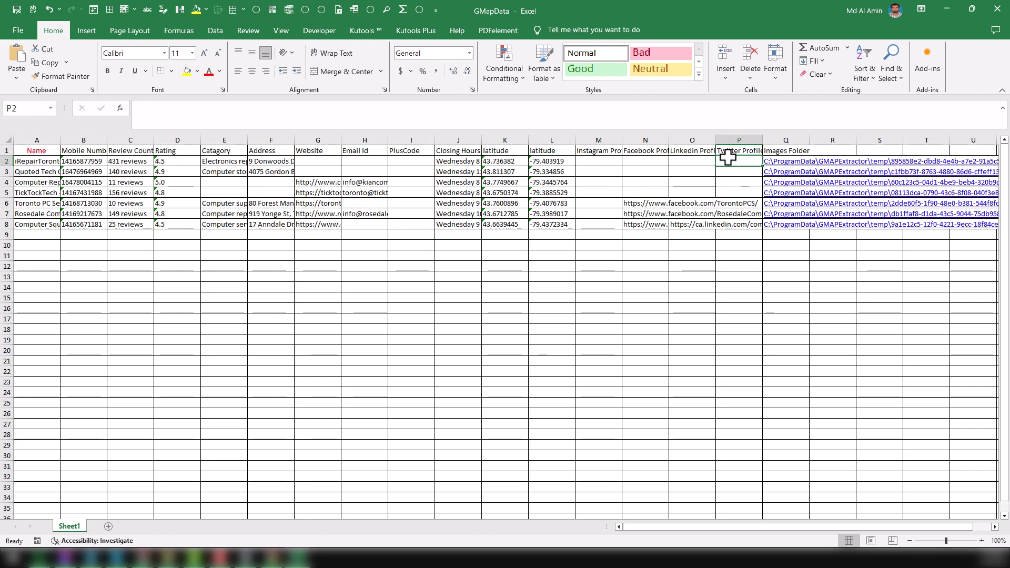
{"action": "key", "text": "Right"}
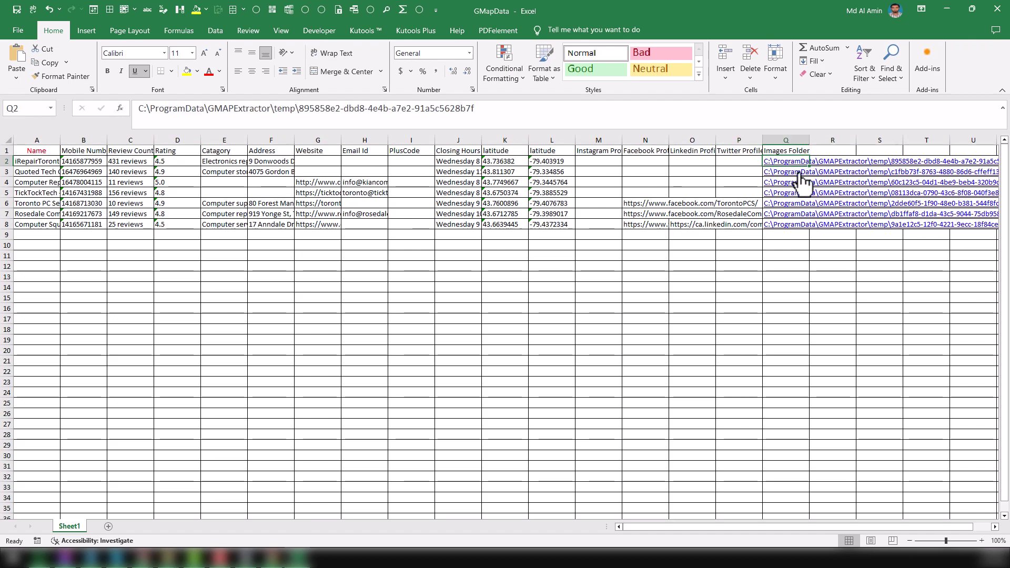
{"action": "key", "text": "ctrl+c"}
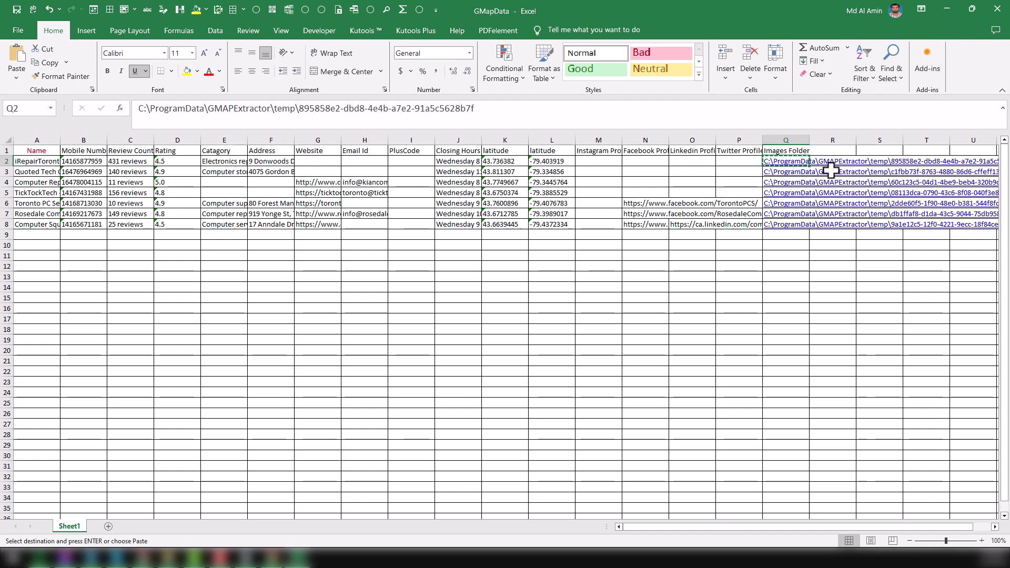
Step: Go to the pasted image-folder path, then open another listing's folder in temp holding 11 images
{"action": "left_click", "coordinate": [948, 8]}
{"action": "left_click", "coordinate": [693, 34]}
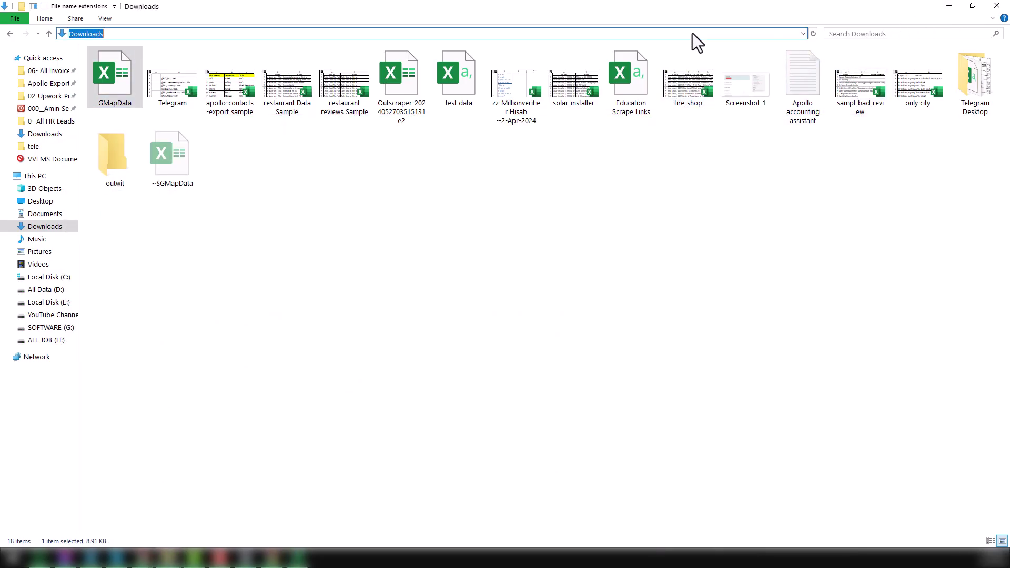
{"action": "key", "text": "ctrl+v"}
{"action": "key", "text": "Return"}
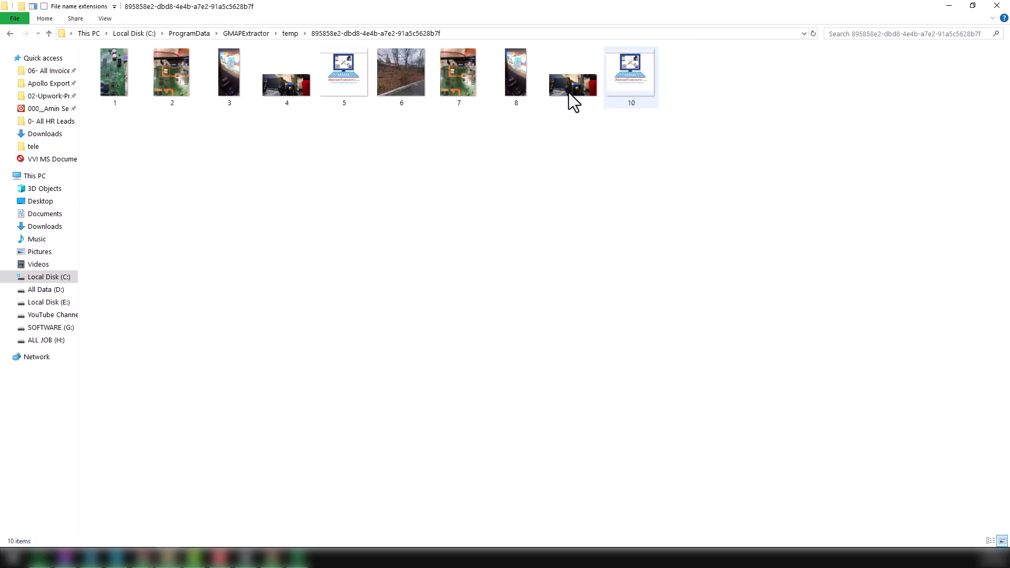
{"action": "left_click", "coordinate": [290, 34]}
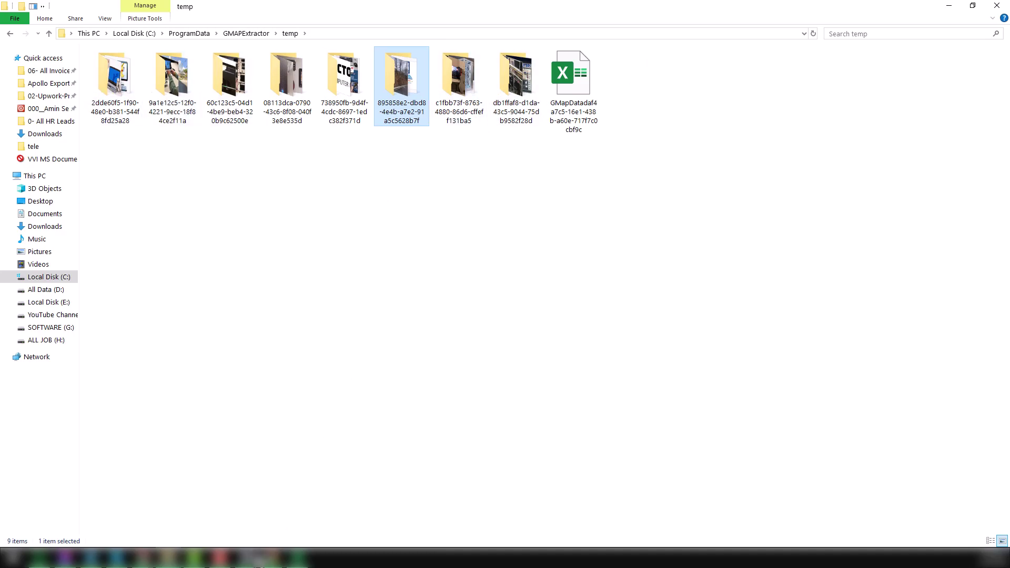
{"action": "double_click", "coordinate": [123, 115]}
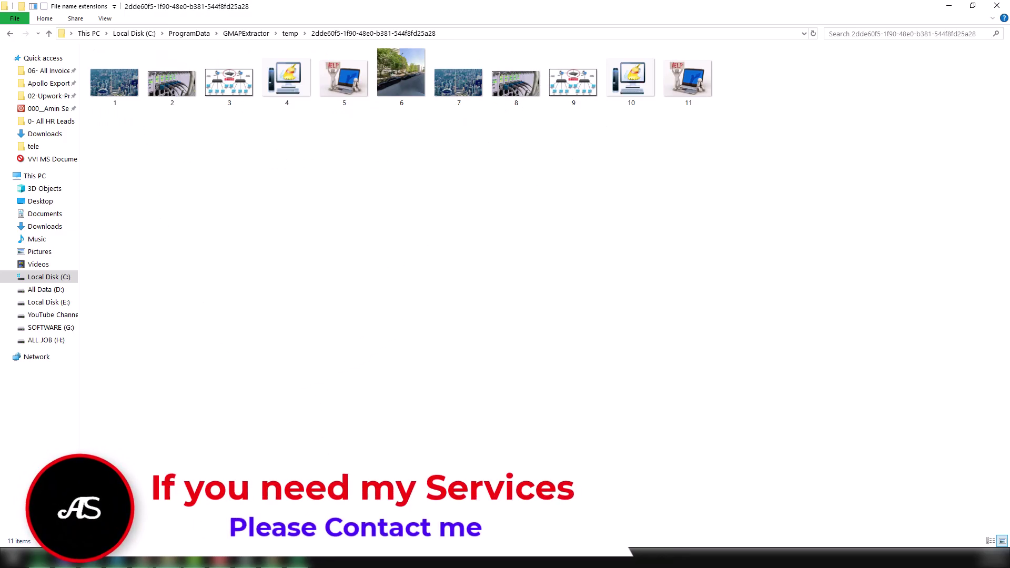
Step: Bring GM Extractor forward, maximize it to view all six records' columns, then minimize it
{"action": "key", "text": "alt+Tab"}
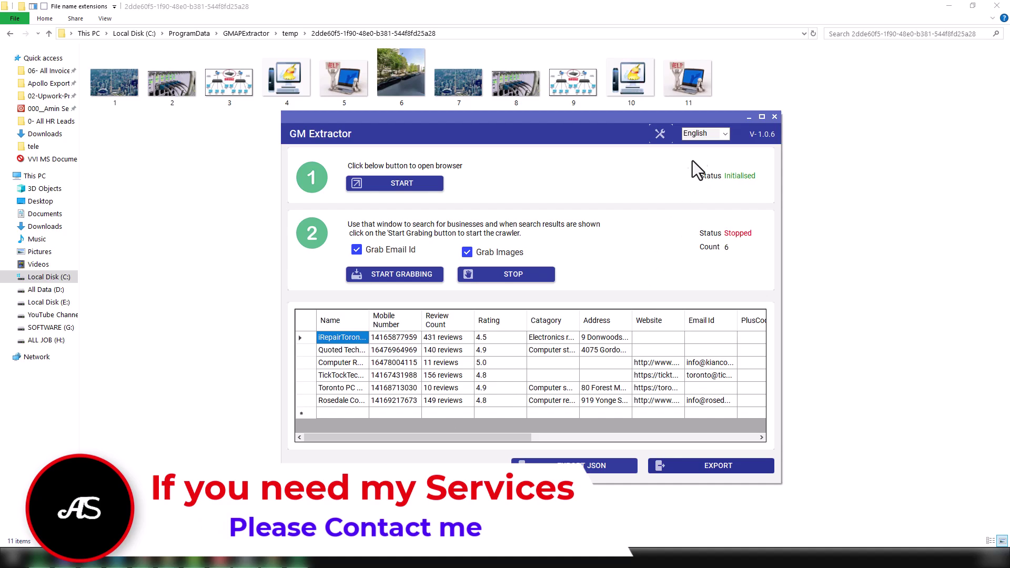
{"action": "left_click", "coordinate": [761, 116]}
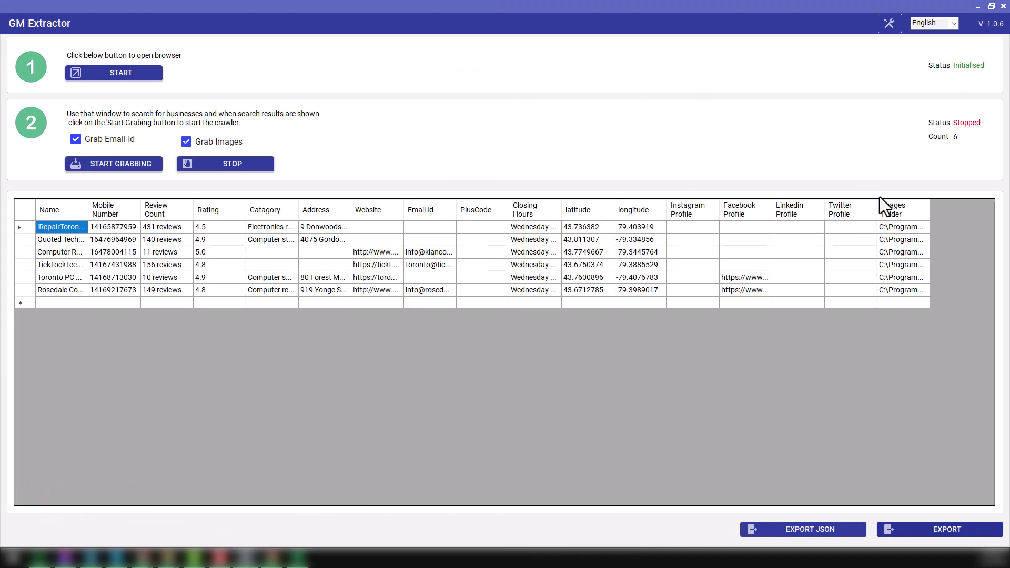
{"action": "left_click", "coordinate": [977, 7]}
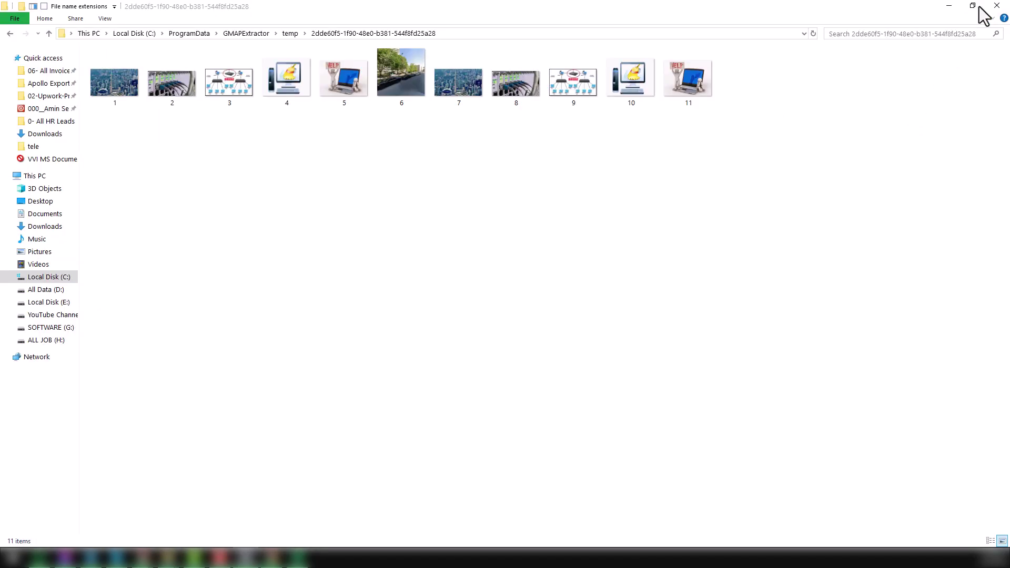
Step: Minimize File Explorer and the Google Maps window to bring up the YouTube channel's Videos page
{"action": "left_click", "coordinate": [949, 7]}
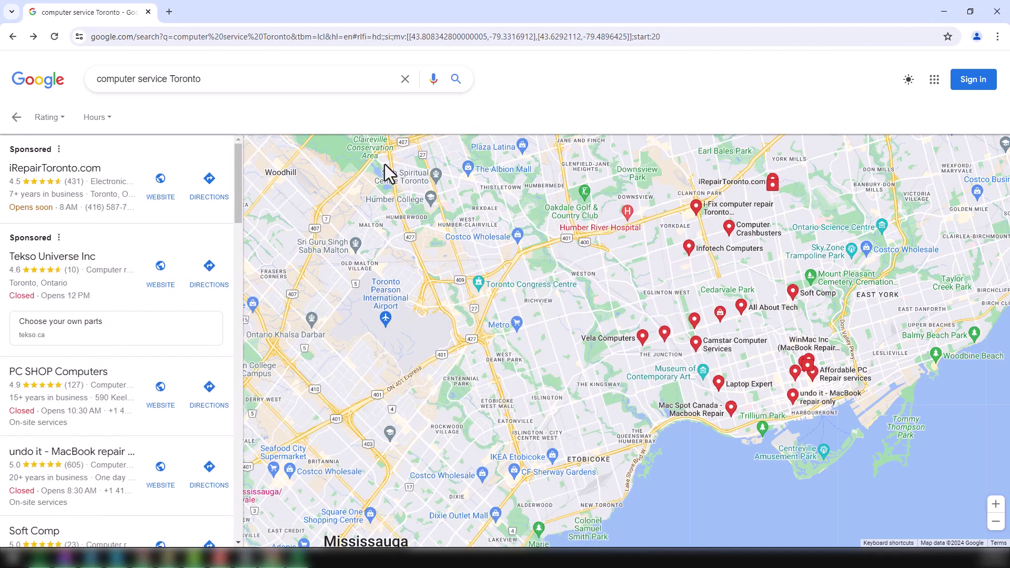
{"action": "left_click", "coordinate": [945, 12]}
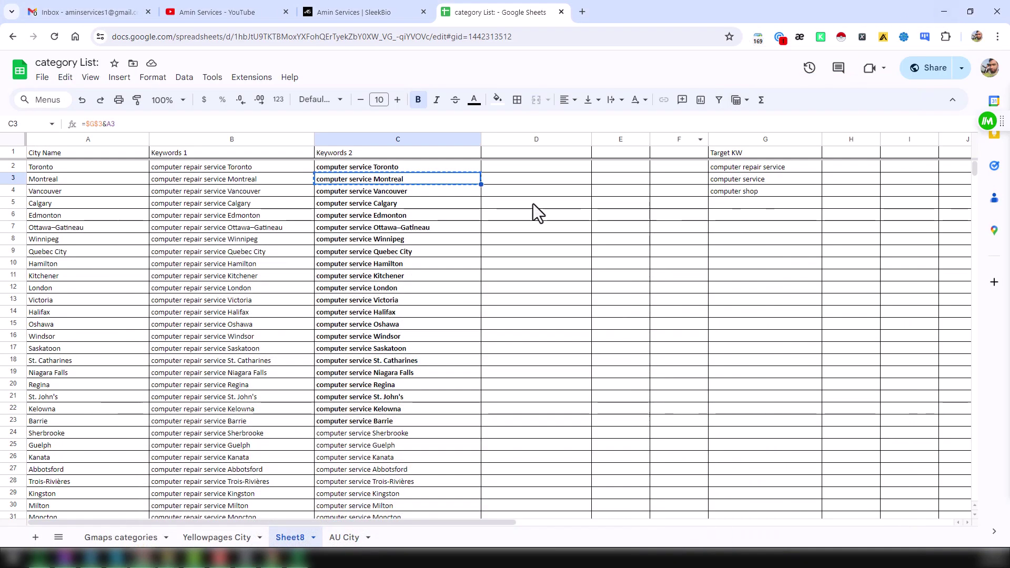
{"action": "left_click", "coordinate": [219, 14]}
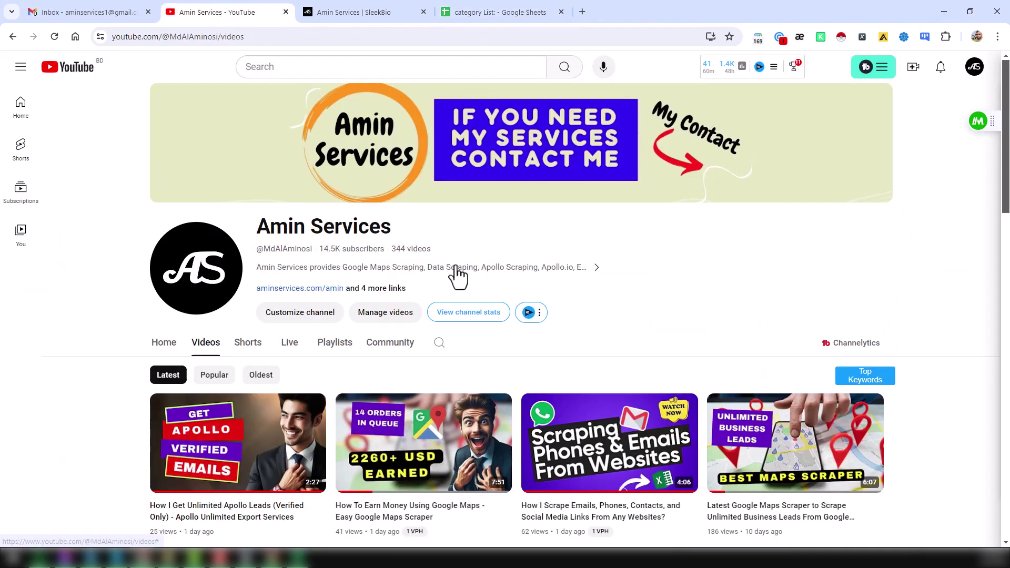